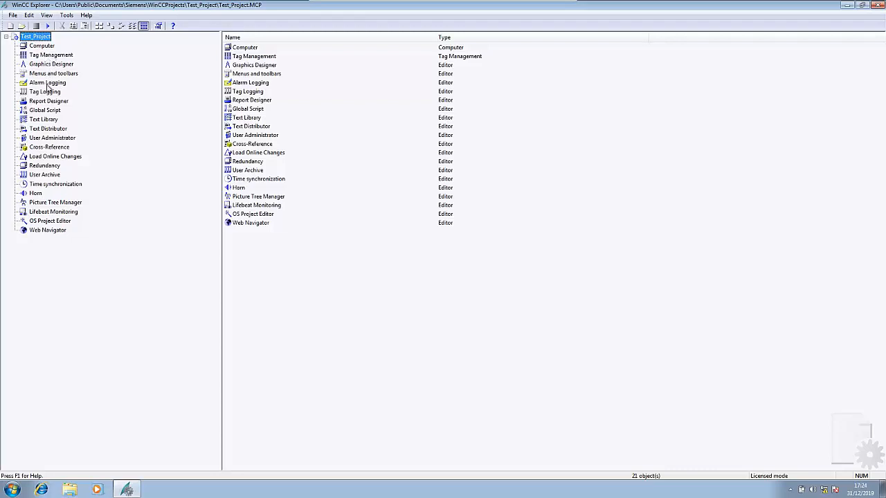
Open the Tag Logging editor of Test_Project and display the cycle times under its timers.
{"action": "left_click", "coordinate": [42, 93]}
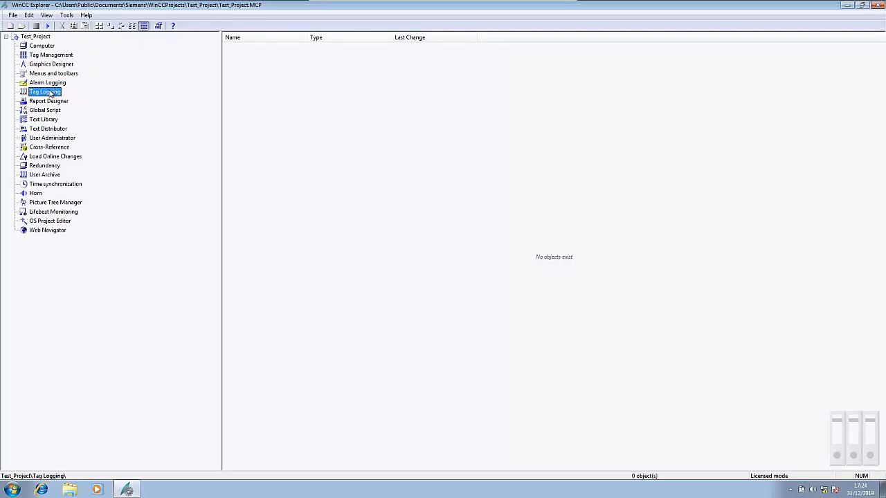
{"action": "double_click", "coordinate": [50, 95]}
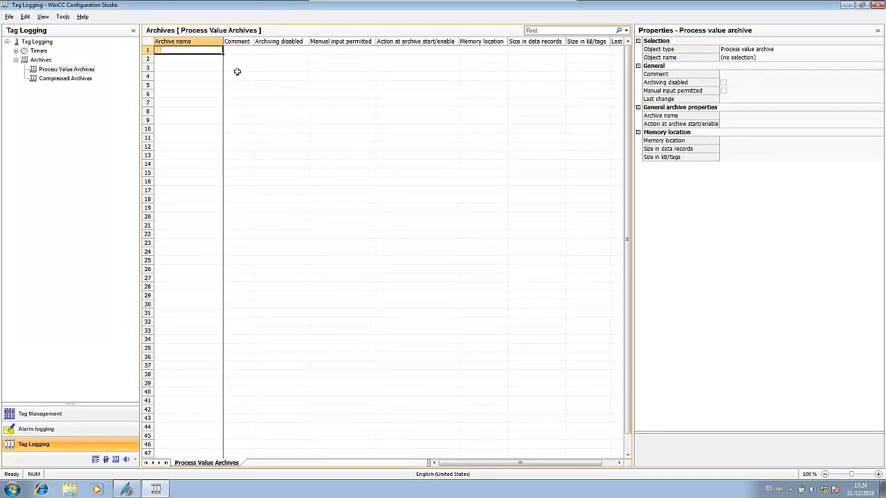
{"action": "left_click", "coordinate": [15, 51]}
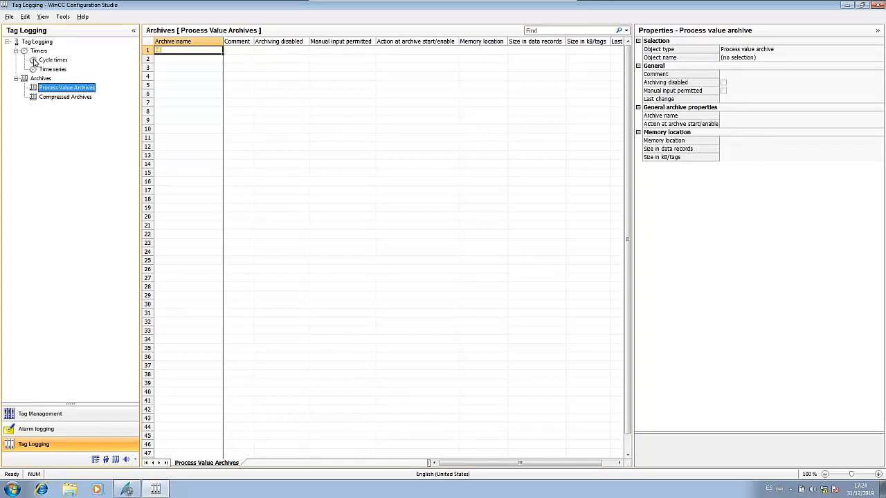
{"action": "left_click", "coordinate": [38, 59]}
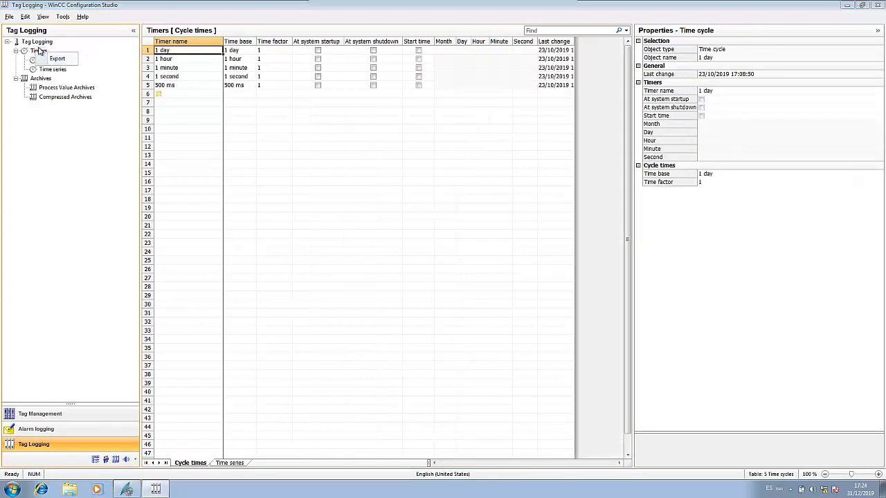
{"action": "left_click", "coordinate": [38, 52]}
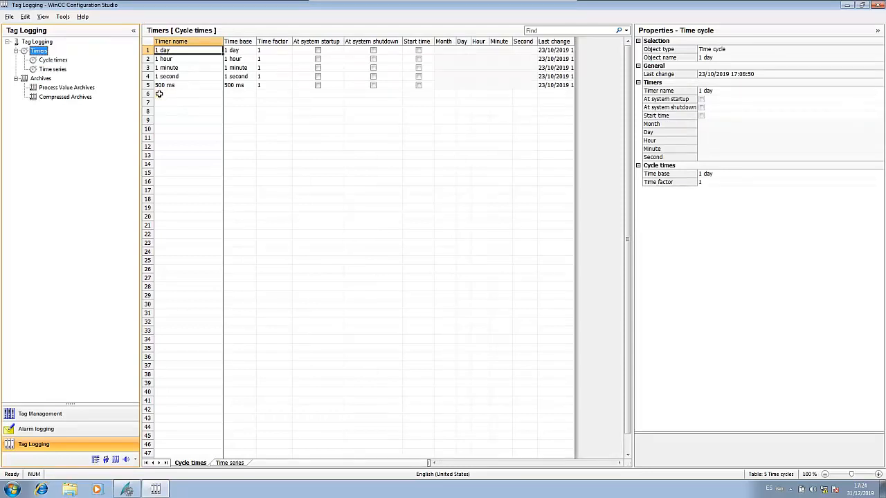
Add a new cycle time timer named "2 seconds".
{"action": "left_click", "coordinate": [158, 94]}
{"action": "left_click", "coordinate": [159, 93]}
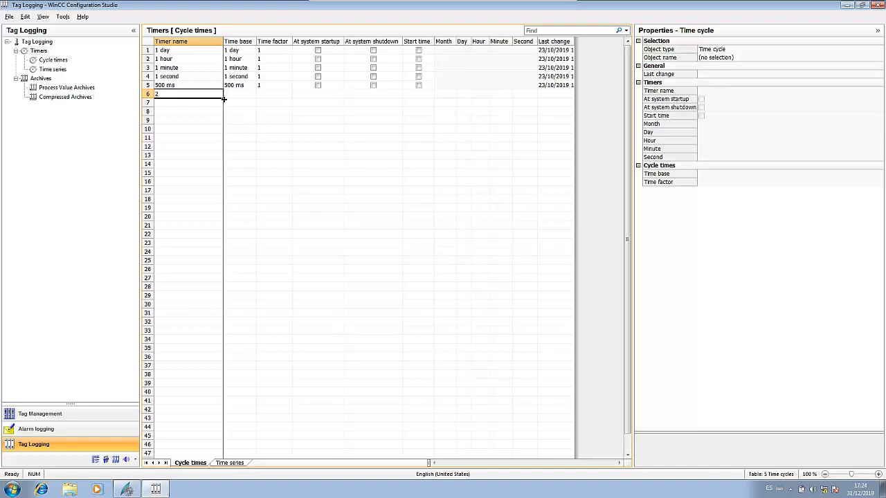
{"action": "type", "text": "2 seconds"}
{"action": "key", "text": "Return"}
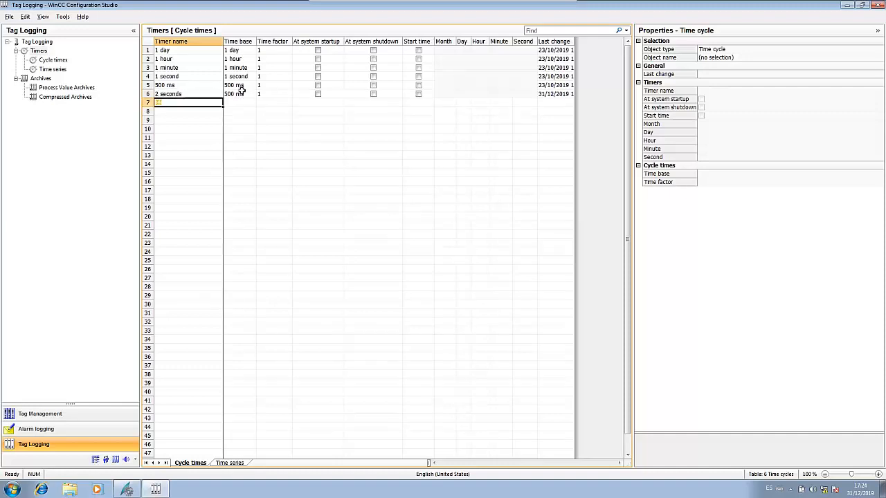
Set the "2 seconds" timer's time base to 1 second and its time factor to 2.
{"action": "left_click", "coordinate": [241, 93]}
{"action": "left_click", "coordinate": [260, 95]}
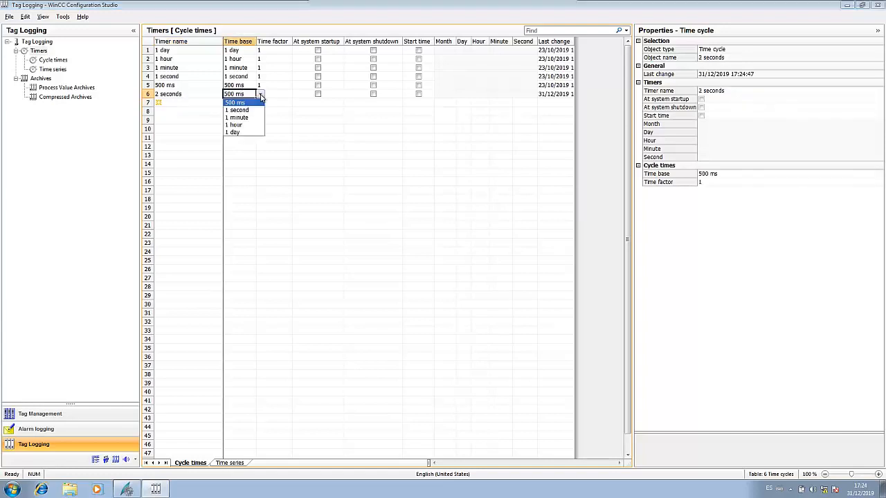
{"action": "left_click", "coordinate": [243, 109]}
{"action": "left_click", "coordinate": [271, 93]}
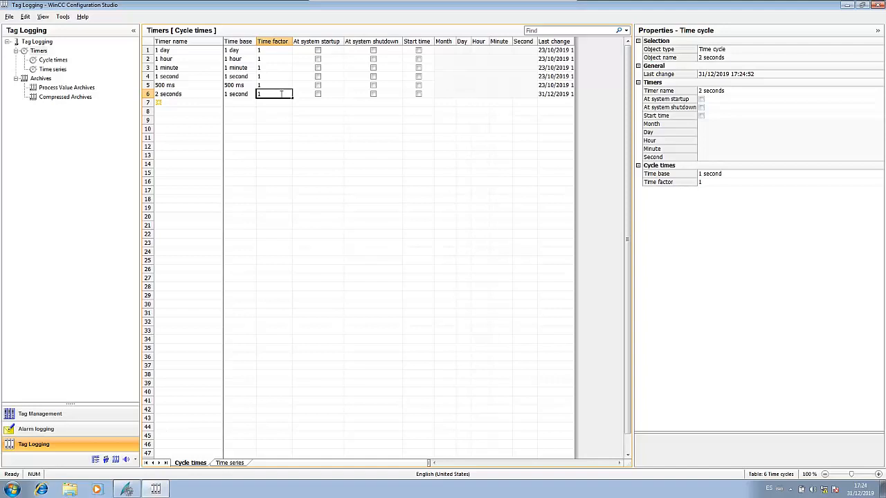
{"action": "type", "text": "2"}
{"action": "key", "text": "Return"}
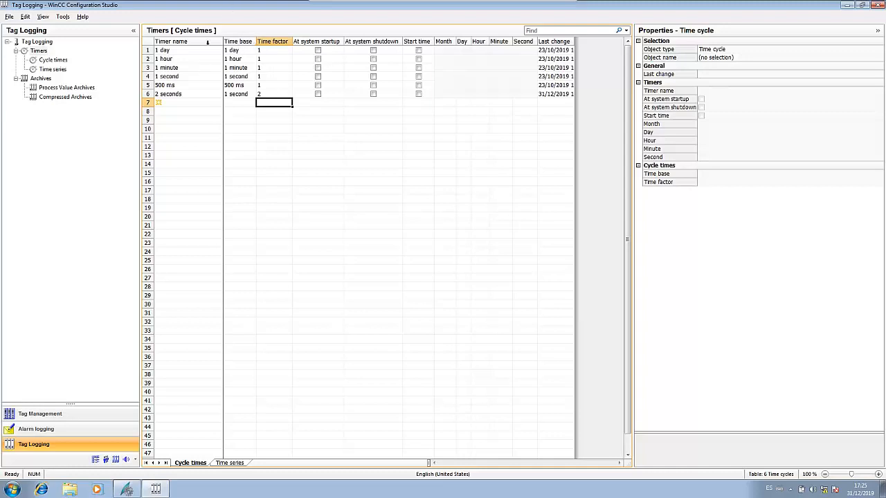
Examine the process value archives, the compressed archives and the archive configuration options.
{"action": "left_click", "coordinate": [31, 79]}
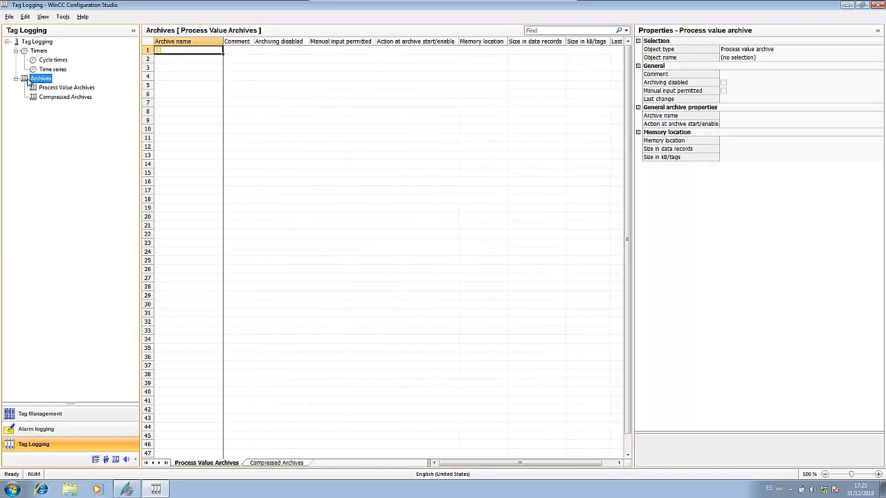
{"action": "left_click", "coordinate": [52, 86]}
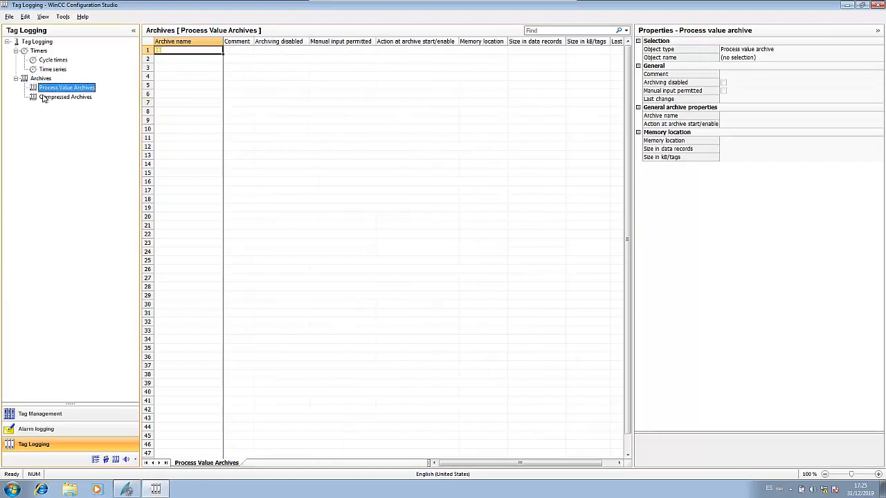
{"action": "left_click", "coordinate": [71, 98]}
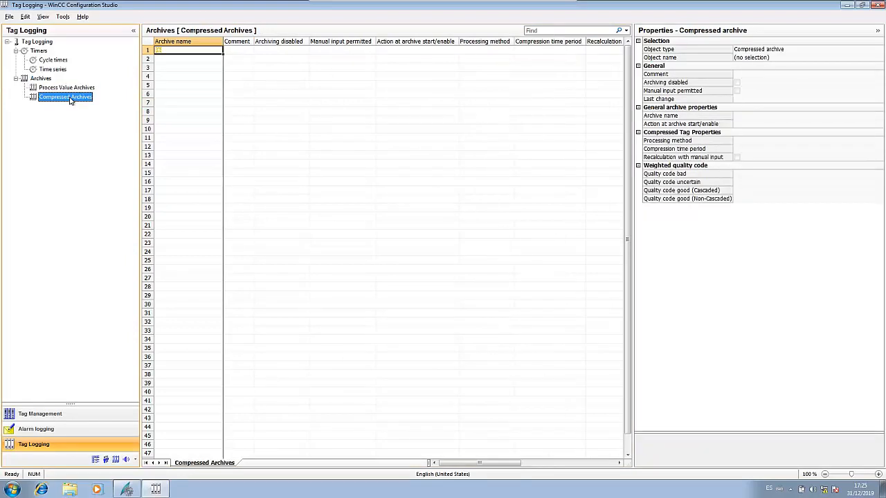
{"action": "right_click", "coordinate": [39, 79]}
{"action": "mouse_move", "coordinate": [61, 84]}
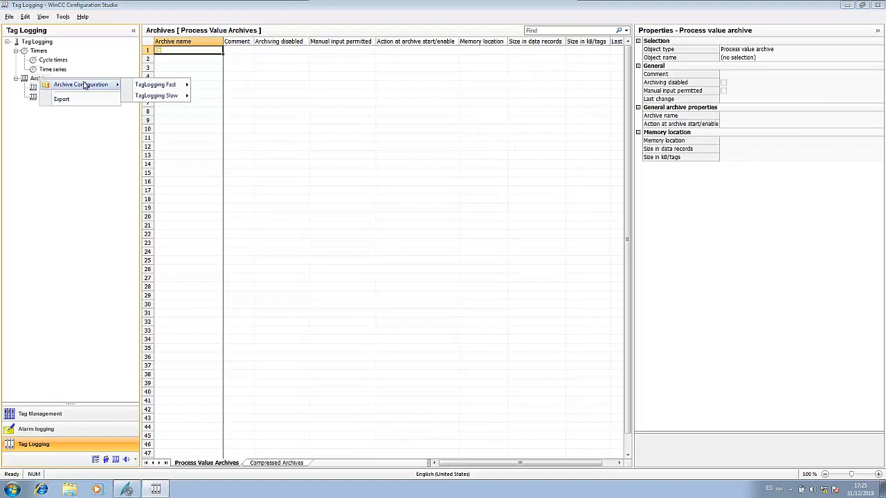
{"action": "left_click", "coordinate": [53, 119]}
{"action": "right_click", "coordinate": [61, 89]}
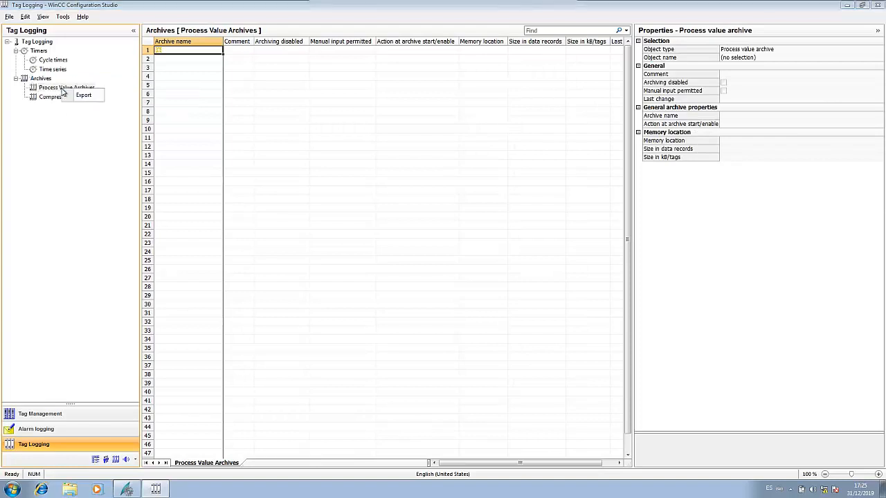
{"action": "left_click", "coordinate": [115, 84]}
Create a process value archive named My_Arch.
{"action": "left_click", "coordinate": [193, 53]}
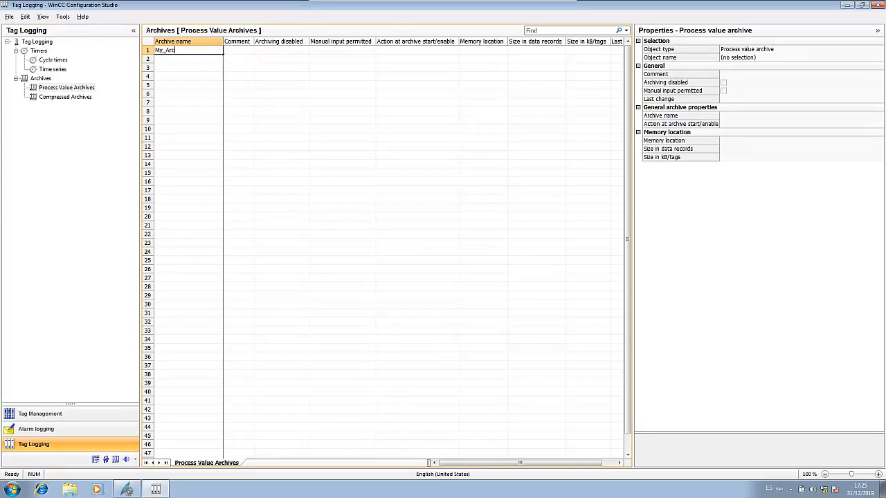
{"action": "type", "text": "My_Arch"}
{"action": "key", "text": "Return"}
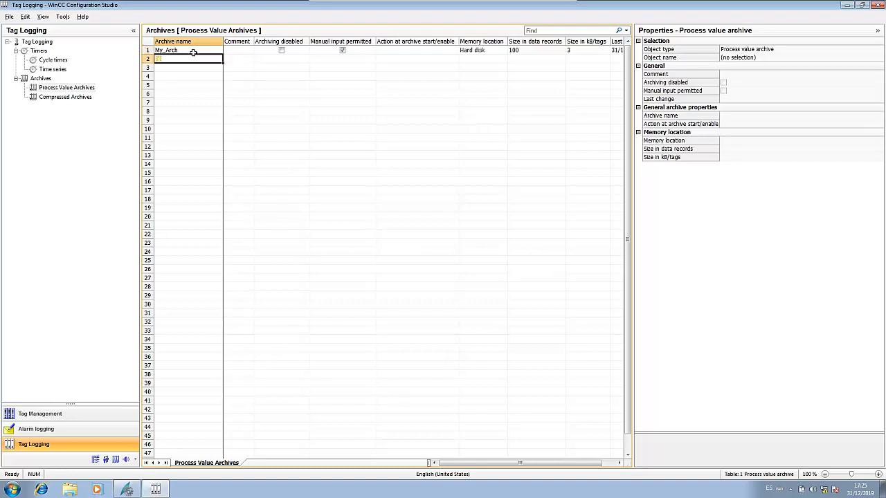
Add the internal tag Tank_Level from My_Group as a process tag in the My_Arch archive.
{"action": "left_click", "coordinate": [56, 88]}
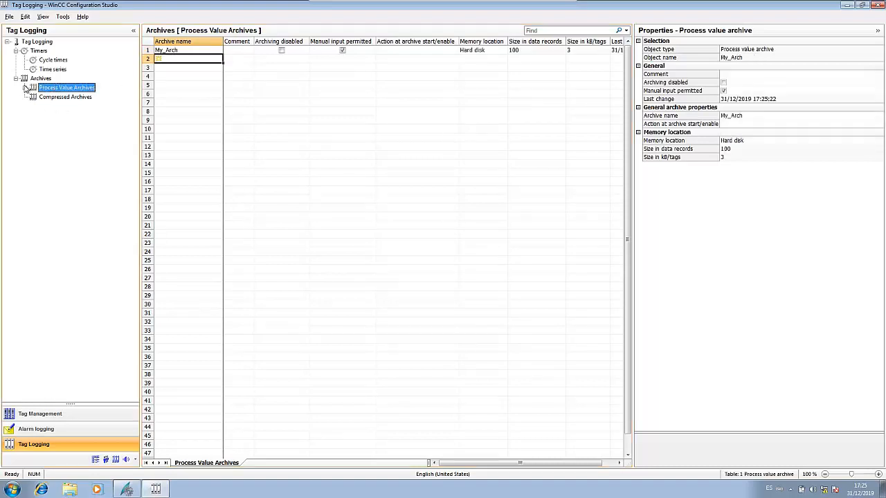
{"action": "left_click", "coordinate": [25, 88]}
{"action": "left_click", "coordinate": [52, 97]}
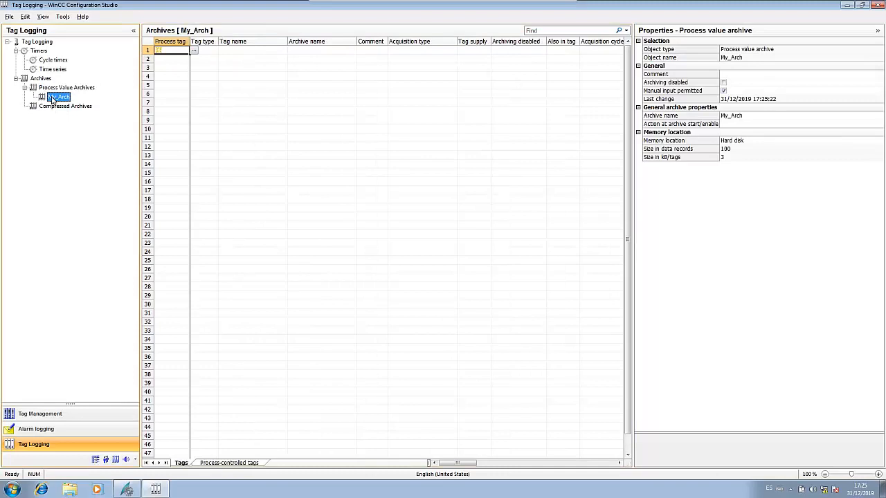
{"action": "left_click", "coordinate": [170, 49]}
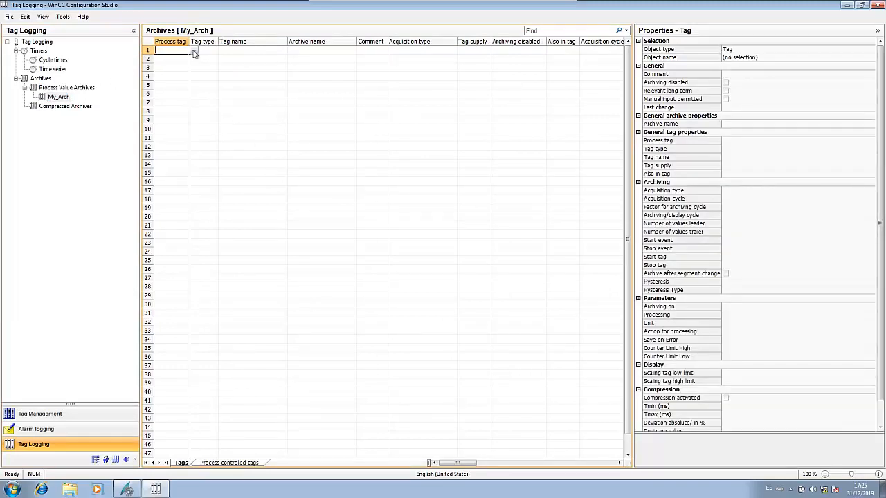
{"action": "left_click", "coordinate": [195, 52]}
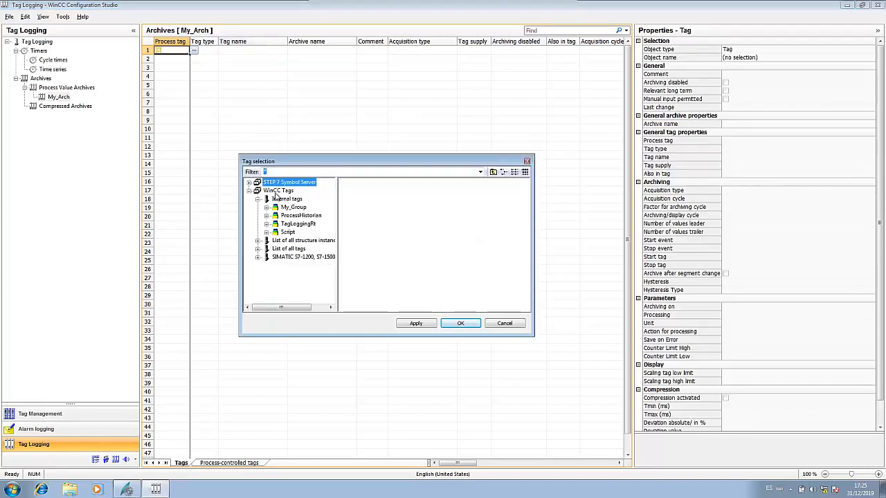
{"action": "left_click", "coordinate": [282, 199]}
{"action": "double_click", "coordinate": [354, 194]}
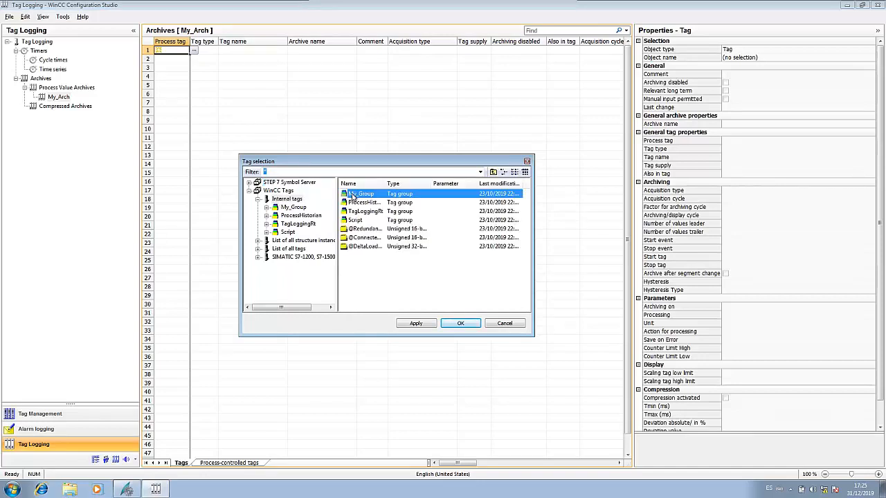
{"action": "left_click", "coordinate": [357, 193]}
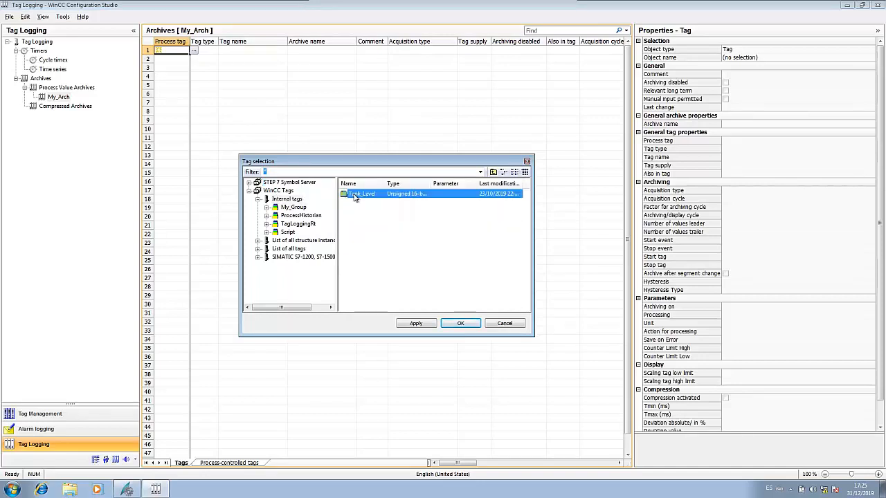
{"action": "left_click", "coordinate": [459, 323]}
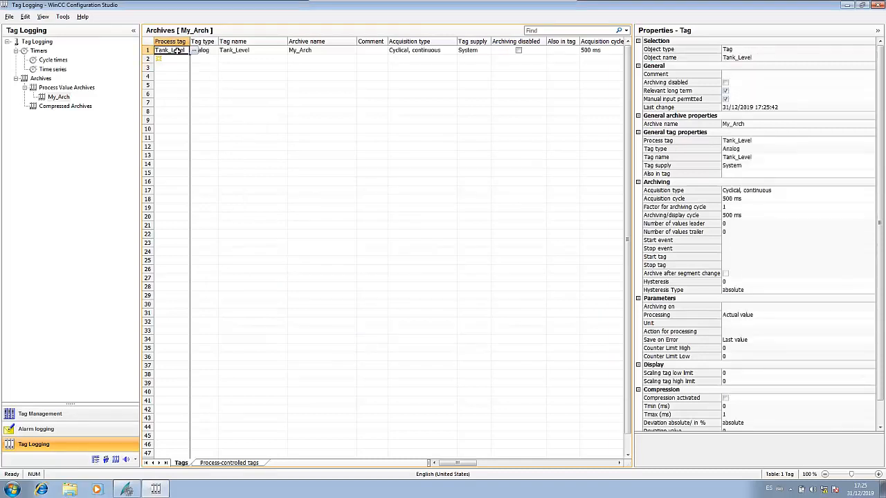
Review the tag type, tag name and archive name of the Tank_Level archive entry.
{"action": "left_click", "coordinate": [216, 51]}
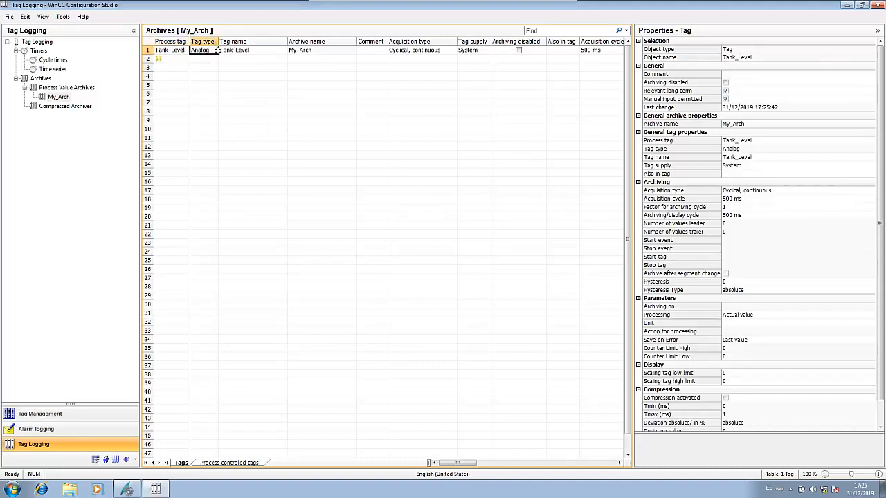
{"action": "left_click", "coordinate": [238, 50]}
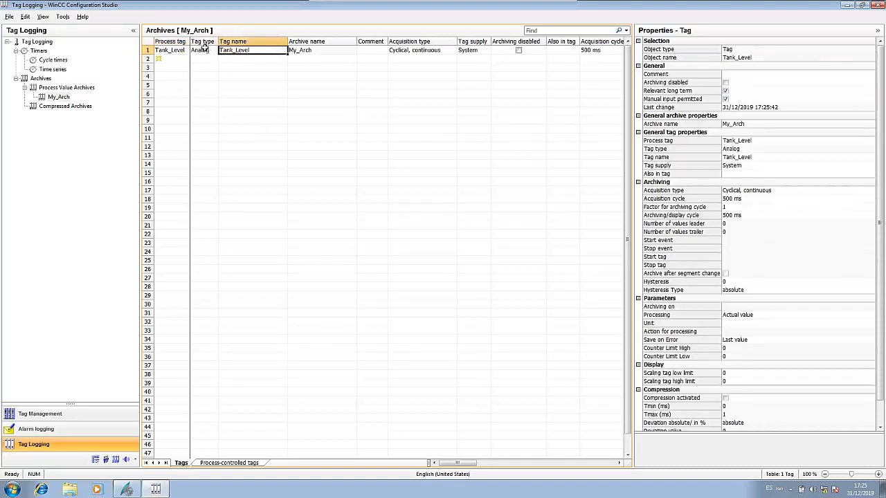
{"action": "left_click", "coordinate": [200, 49]}
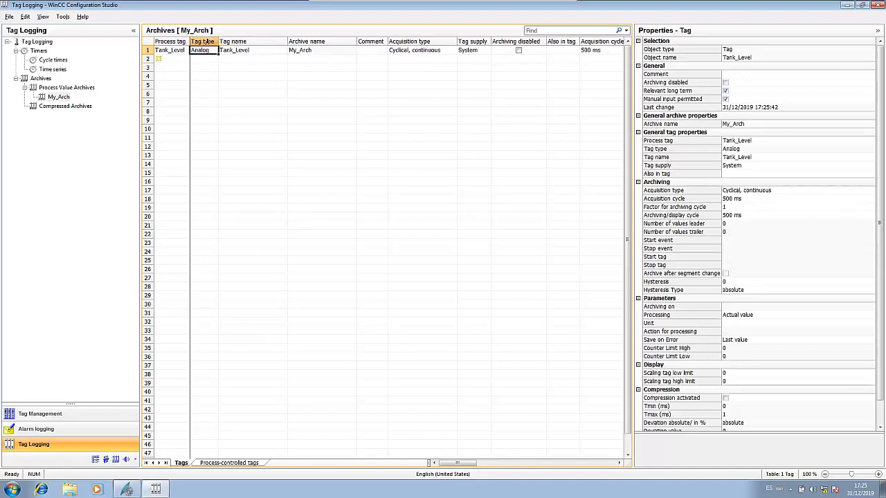
{"action": "left_click", "coordinate": [245, 50]}
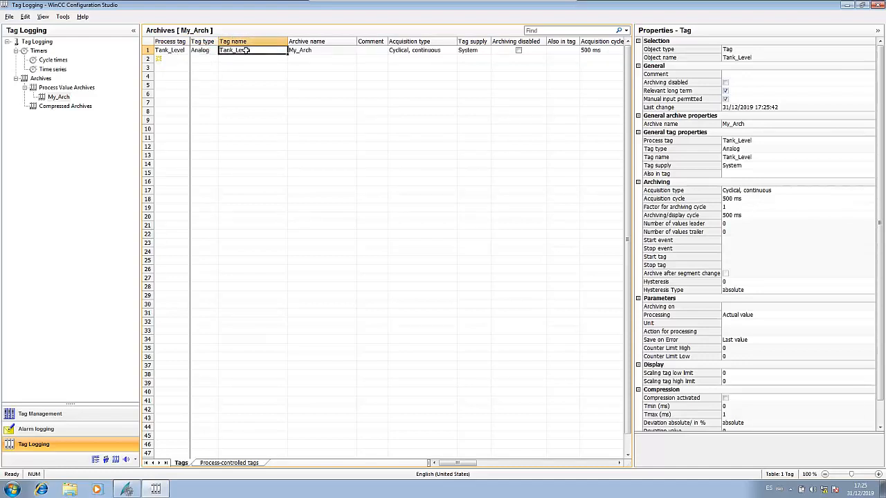
{"action": "left_click", "coordinate": [316, 50]}
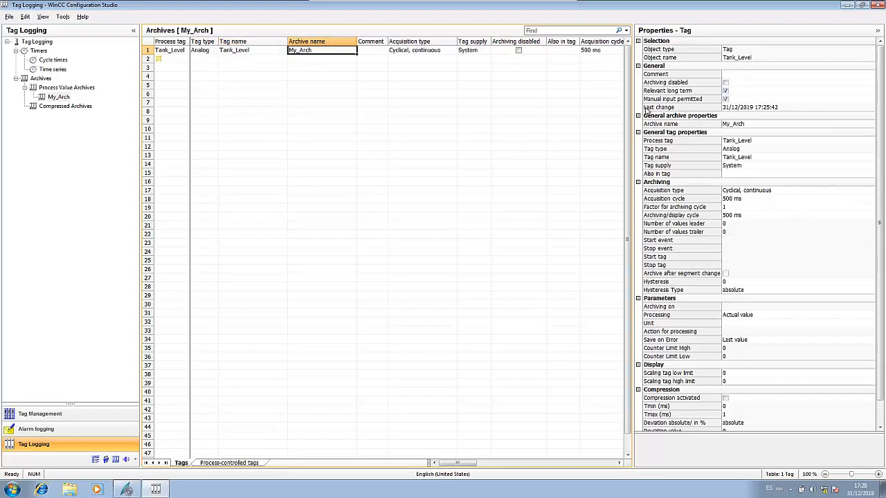
Set the archiving/display cycle of the Tank_Level tag to 2 seconds.
{"action": "left_click", "coordinate": [744, 216]}
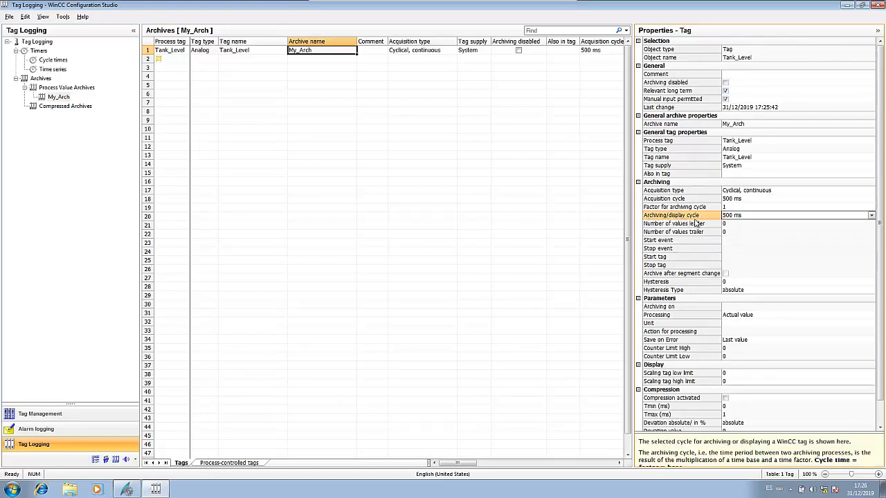
{"action": "left_click", "coordinate": [872, 216]}
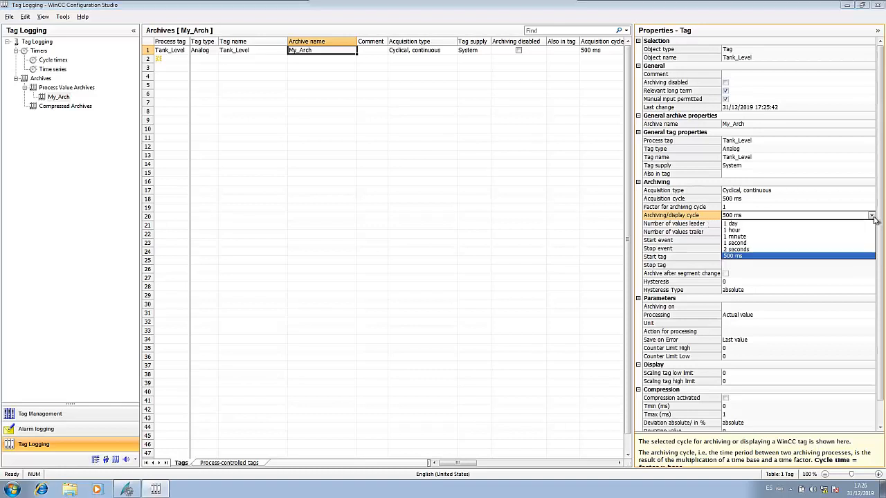
{"action": "left_click", "coordinate": [789, 250]}
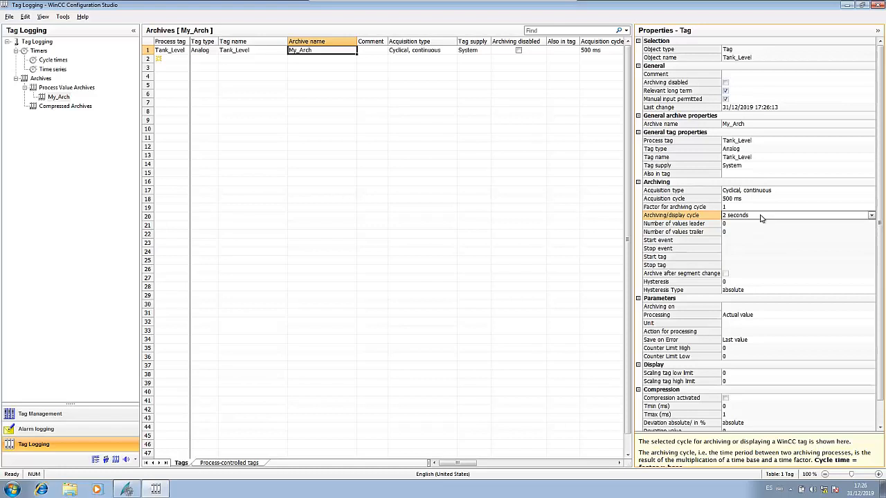
Review the Tank_Level tag's remaining archiving and parameter properties, including values trailer, start event, hysteresis type, processing and save on error.
{"action": "left_click", "coordinate": [776, 233]}
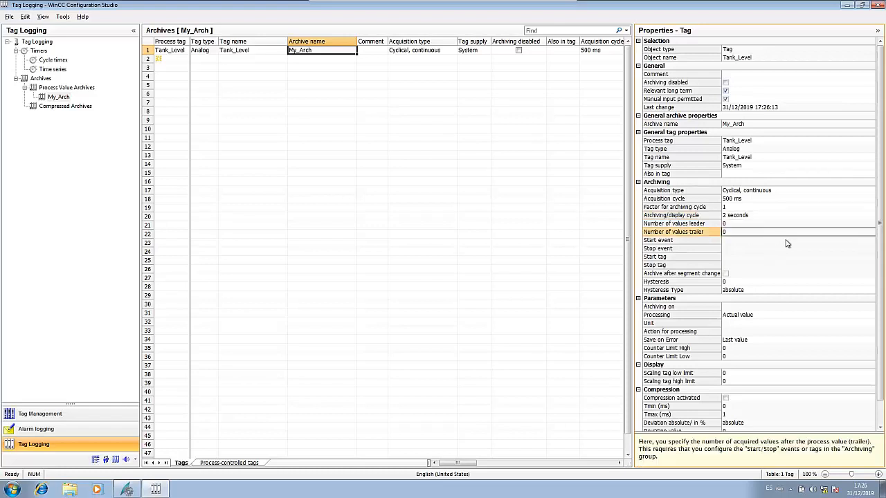
{"action": "left_click", "coordinate": [786, 241]}
{"action": "left_click", "coordinate": [782, 291]}
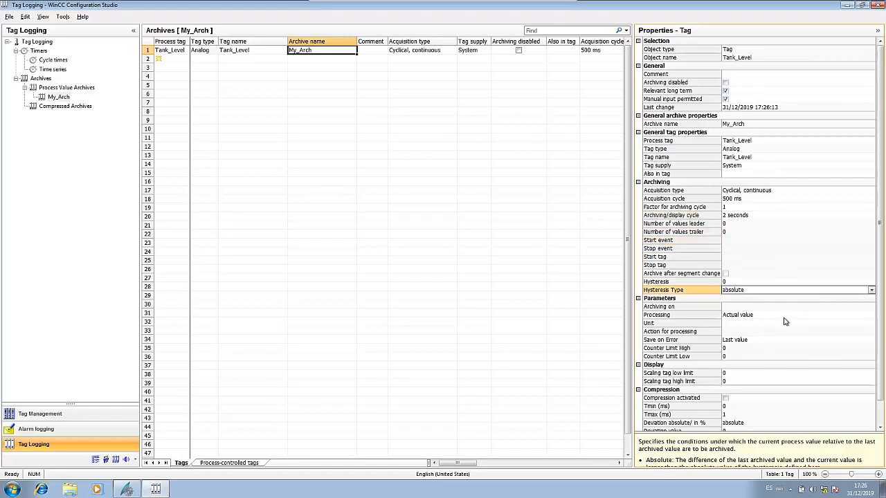
{"action": "left_click", "coordinate": [787, 317]}
{"action": "left_click", "coordinate": [789, 339]}
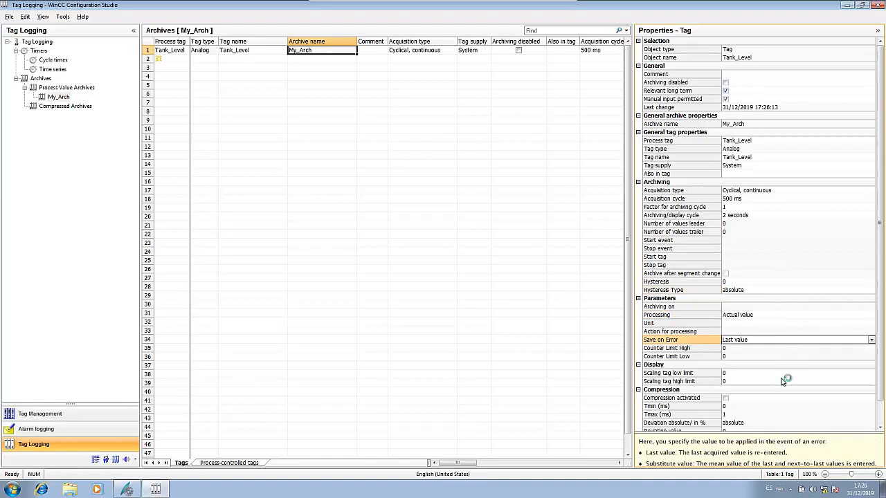
Review the Tank_Level tag's scaling high limit and the options available for its acquisition cycle.
{"action": "left_click", "coordinate": [777, 382]}
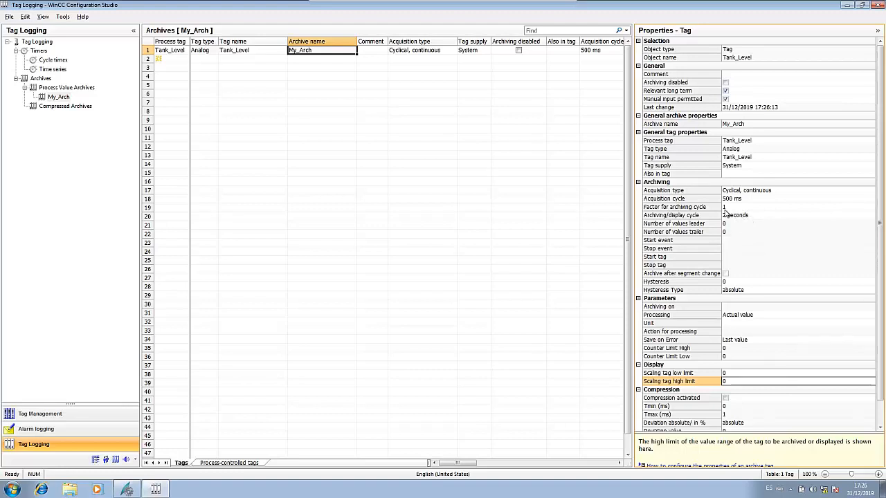
{"action": "left_click", "coordinate": [745, 201]}
{"action": "left_click", "coordinate": [872, 200]}
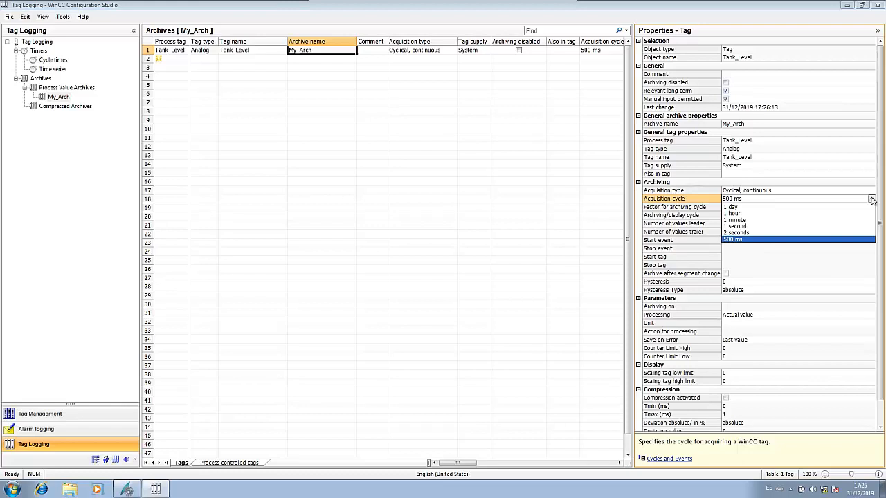
{"action": "left_click", "coordinate": [816, 201]}
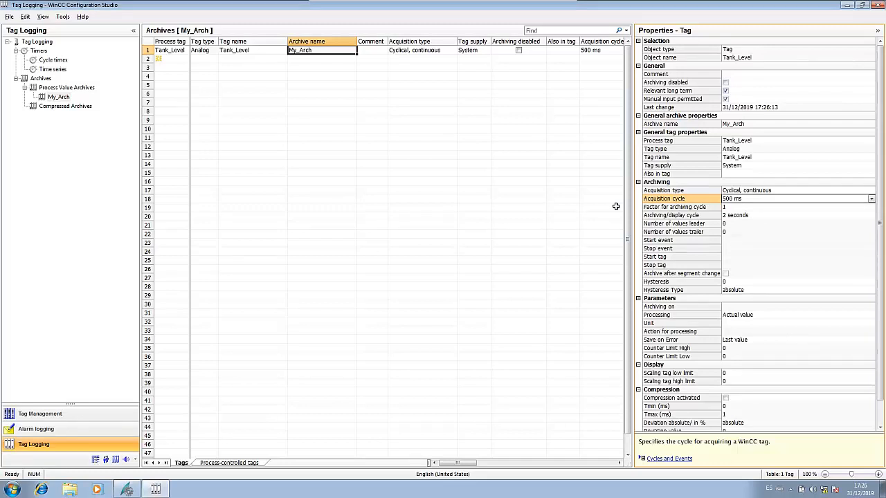
Switch to WinCC Explorer and open the process picture MAIN_SCREEN.Pdl in Graphics Designer.
{"action": "left_click", "coordinate": [126, 489]}
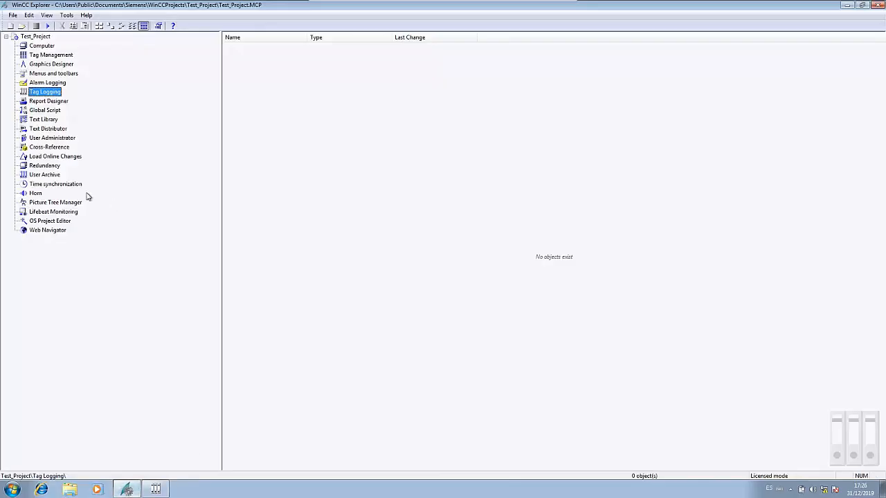
{"action": "left_click", "coordinate": [27, 65]}
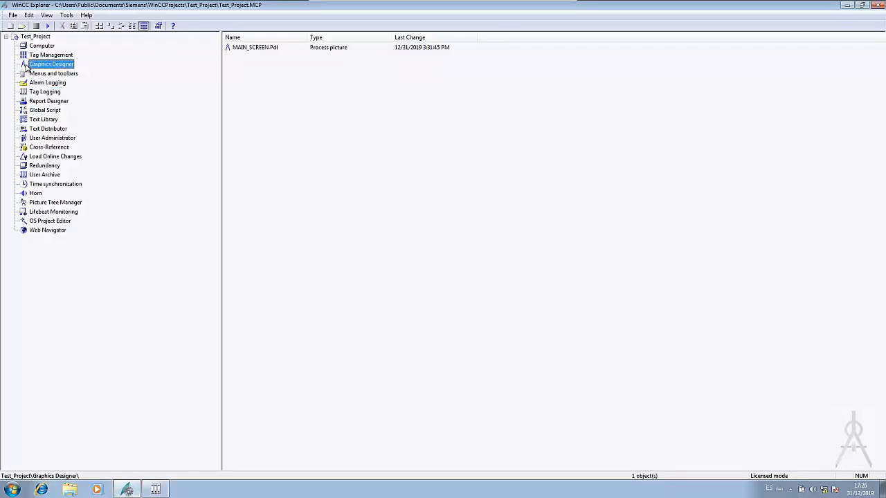
{"action": "double_click", "coordinate": [256, 47]}
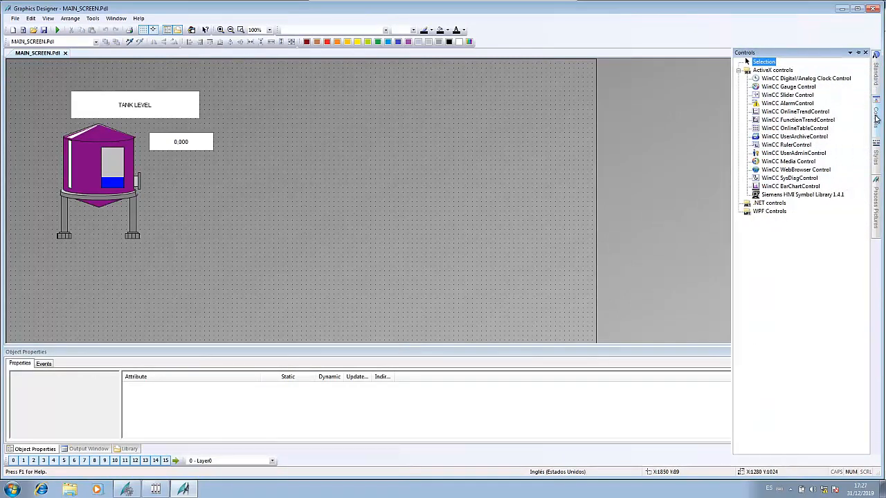
Insert a WinCC OnlineTrendControl beside the tank and connect Trend 1 to the archive tag My_Arch\Tank_Level.
{"action": "left_click", "coordinate": [796, 112]}
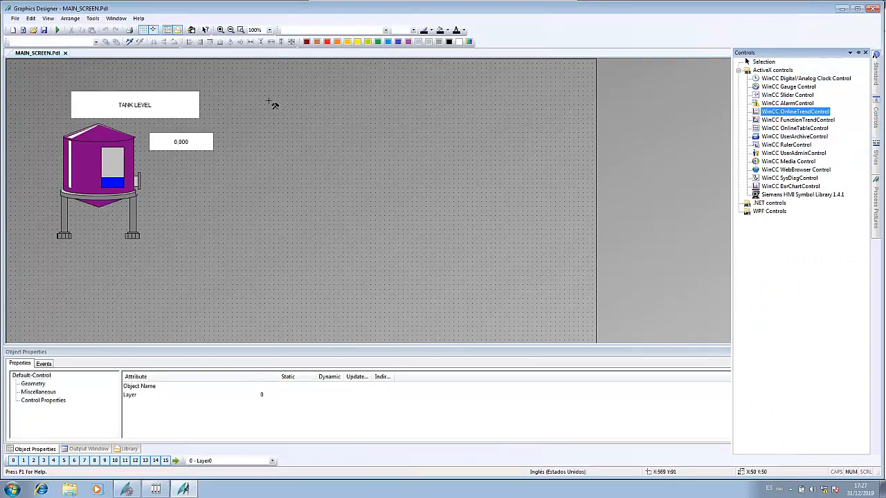
{"action": "left_click_drag", "start_coordinate": [272, 102], "coordinate": [449, 240]}
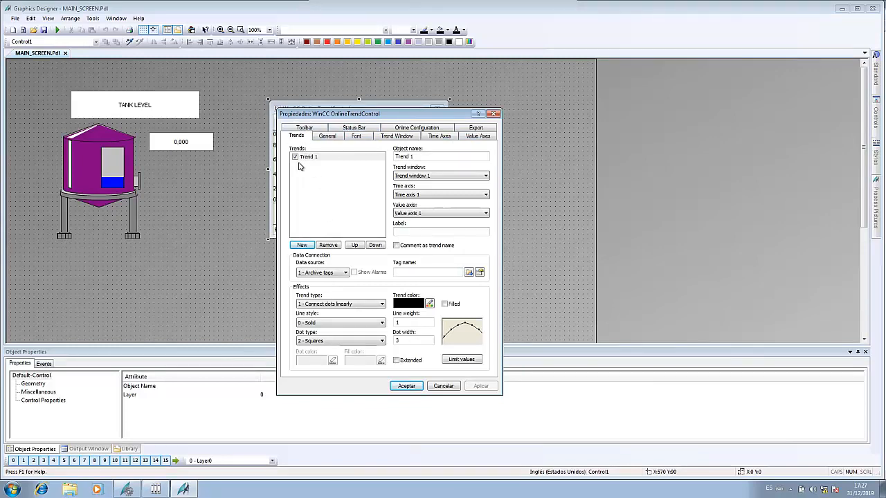
{"action": "left_click", "coordinate": [469, 274]}
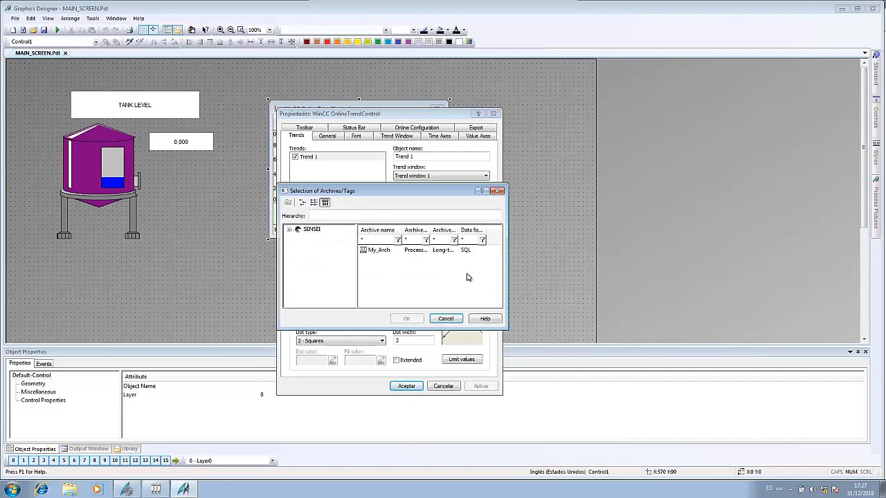
{"action": "double_click", "coordinate": [374, 251]}
{"action": "left_click", "coordinate": [377, 252]}
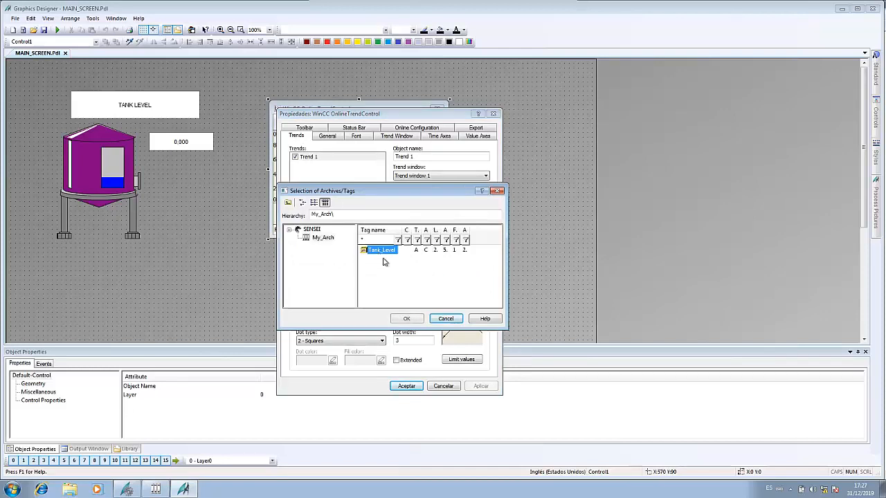
{"action": "left_click", "coordinate": [406, 319]}
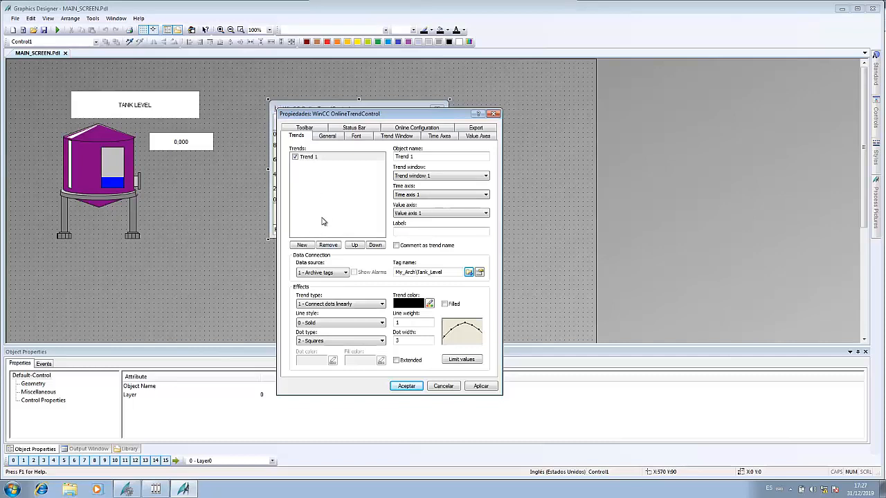
Turn off the automatic value range of Value axis 1 and set its upper limit to 100.
{"action": "left_click", "coordinate": [323, 137]}
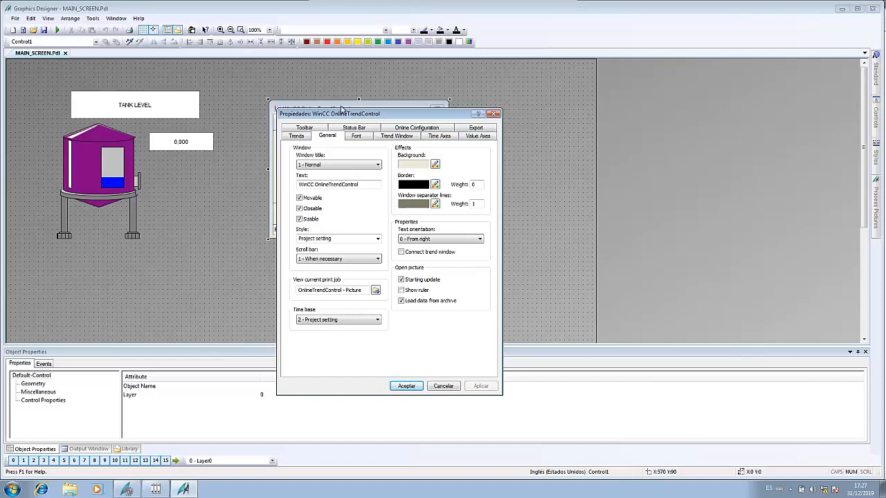
{"action": "left_click", "coordinate": [297, 137]}
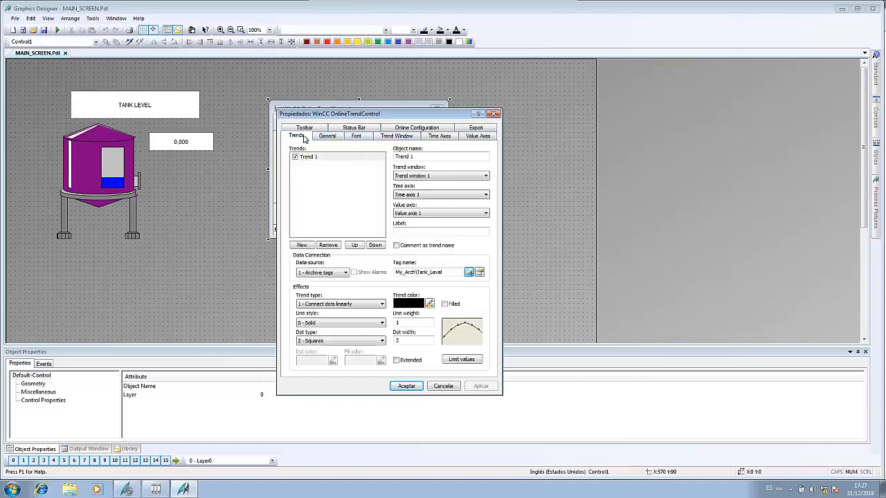
{"action": "left_click", "coordinate": [474, 138]}
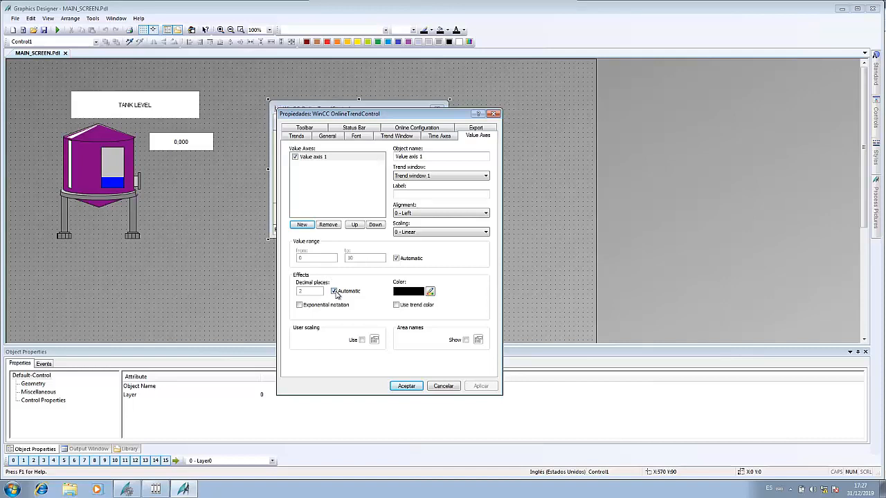
{"action": "left_click", "coordinate": [333, 291]}
{"action": "left_click", "coordinate": [333, 292]}
{"action": "left_click", "coordinate": [396, 258]}
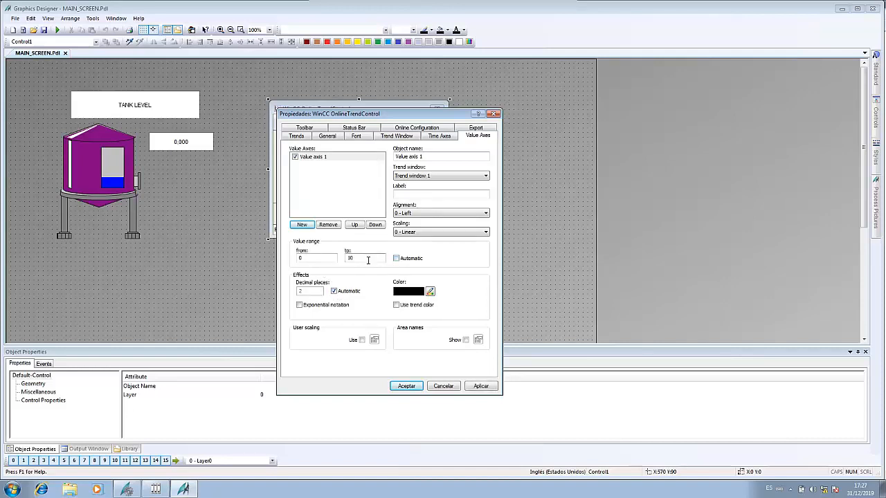
{"action": "double_click", "coordinate": [367, 260]}
Set the color of Trend 1 to red and accept the trend control's properties.
{"action": "left_click", "coordinate": [298, 139]}
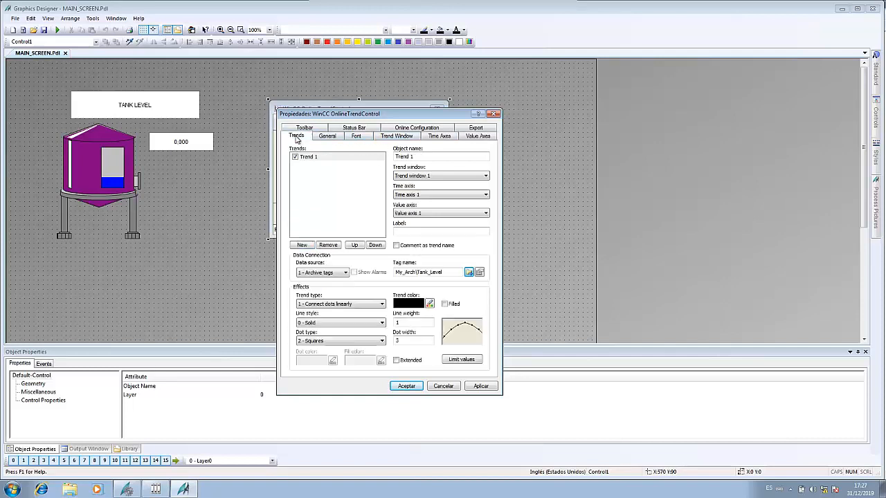
{"action": "left_click", "coordinate": [429, 304]}
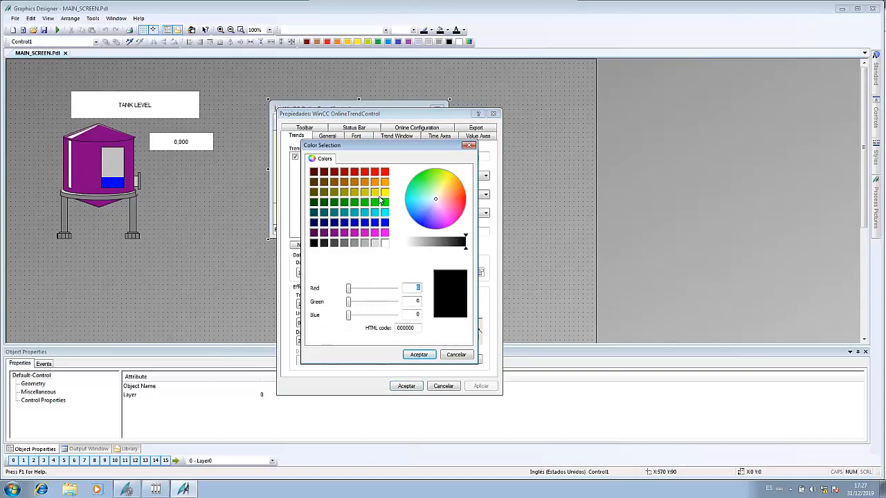
{"action": "left_click", "coordinate": [385, 173]}
{"action": "left_click", "coordinate": [419, 355]}
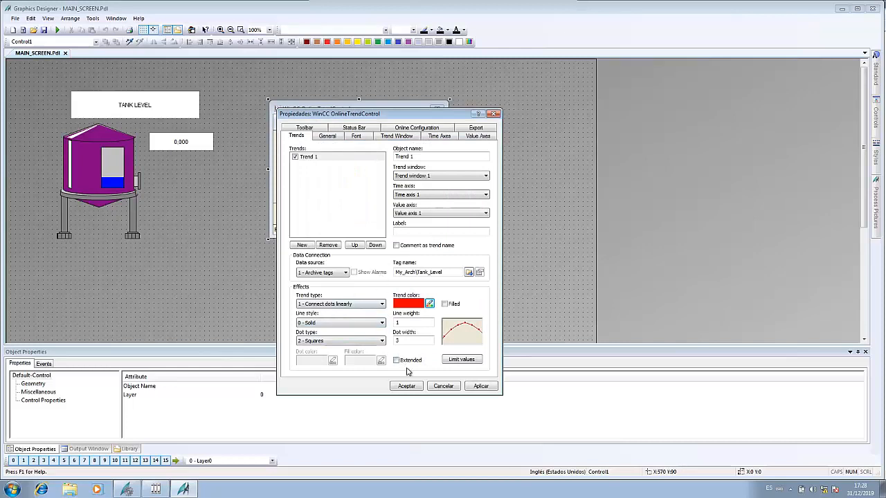
{"action": "left_click", "coordinate": [478, 387]}
{"action": "left_click", "coordinate": [406, 386]}
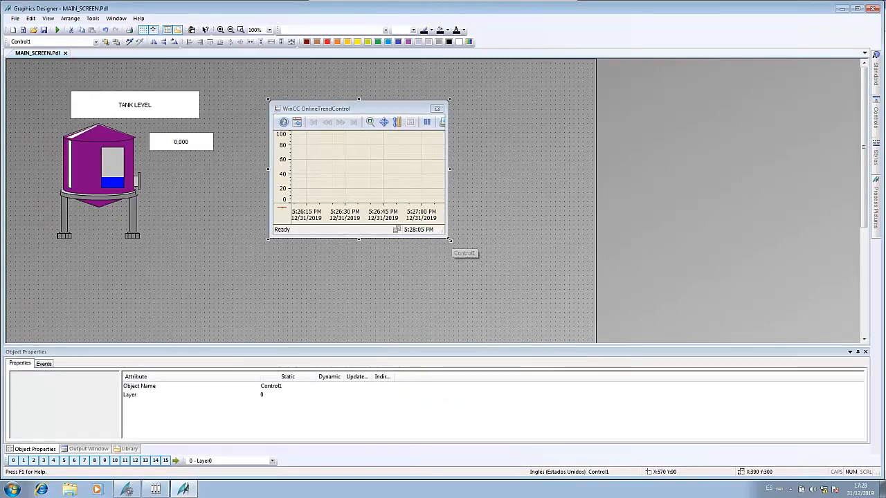
Enlarge the trend control to about 600 by 460 and save the MAIN_SCREEN picture.
{"action": "left_click_drag", "start_coordinate": [450, 239], "coordinate": [520, 299]}
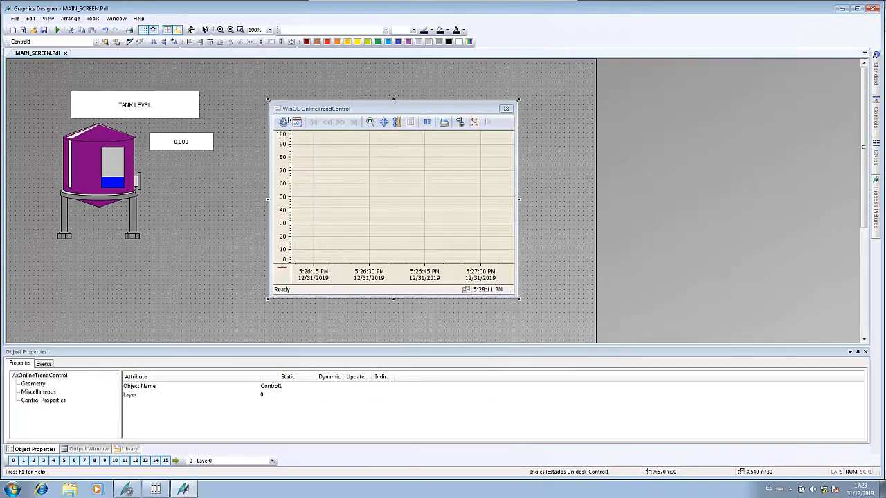
{"action": "left_click_drag", "start_coordinate": [267, 99], "coordinate": [241, 85]}
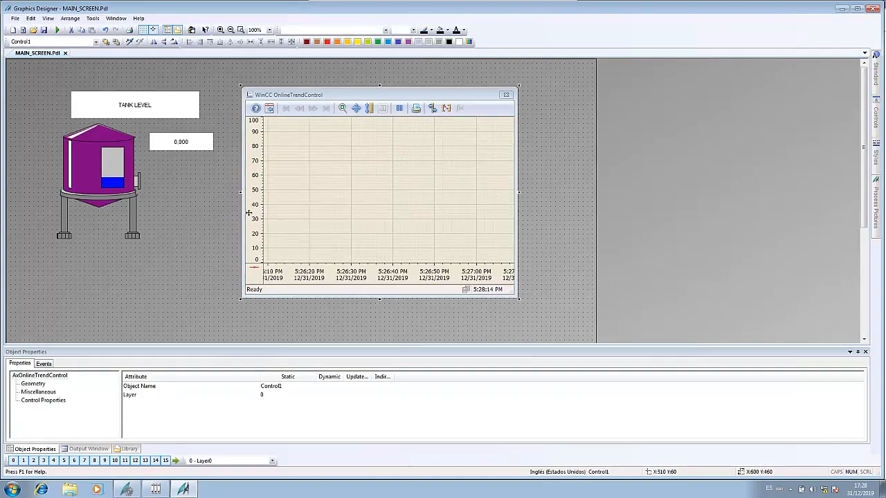
{"action": "left_click", "coordinate": [54, 66]}
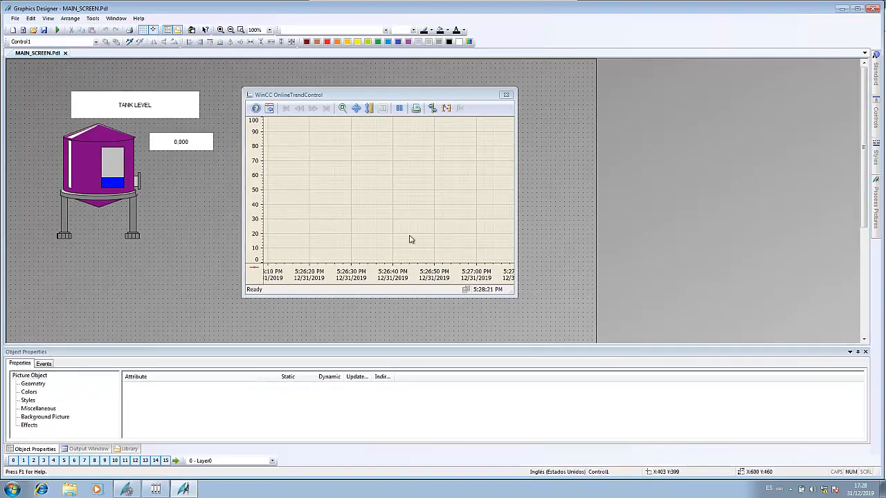
Activate the project's runtime from WinCC Explorer with MAIN_SCREEN.Pdl as the start picture.
{"action": "left_click", "coordinate": [126, 490]}
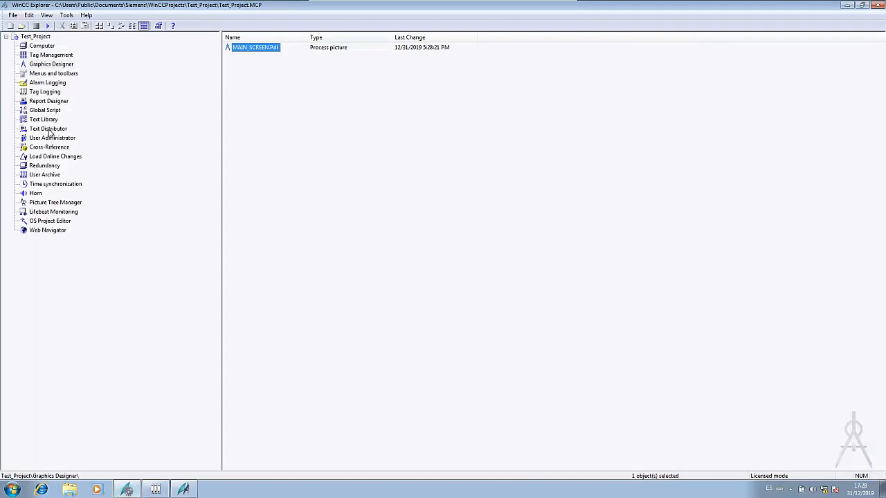
{"action": "left_click", "coordinate": [47, 26]}
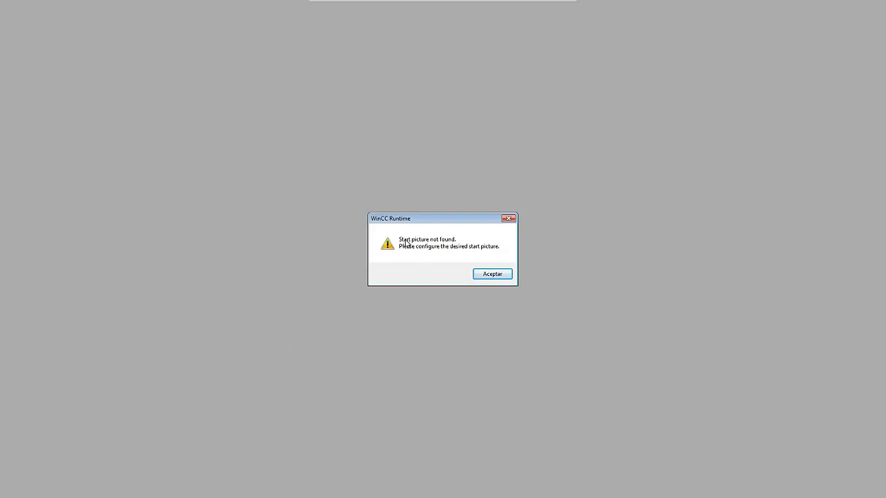
{"action": "left_click", "coordinate": [492, 274]}
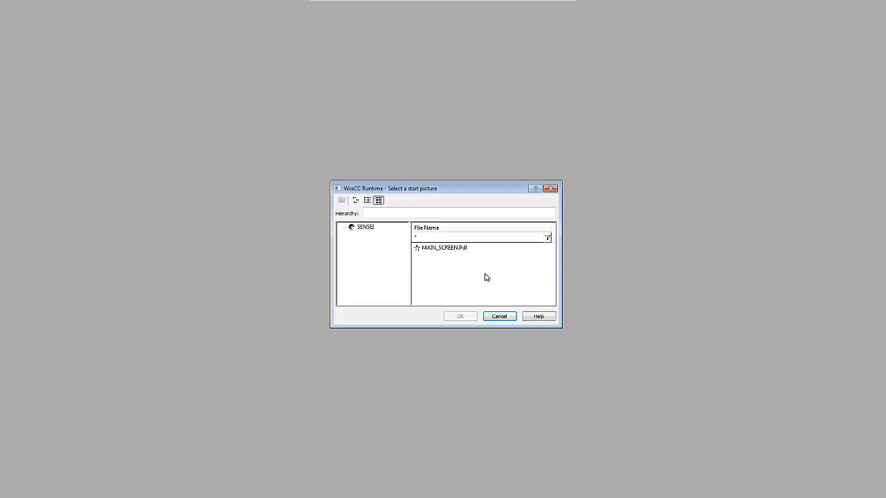
{"action": "left_click", "coordinate": [435, 251]}
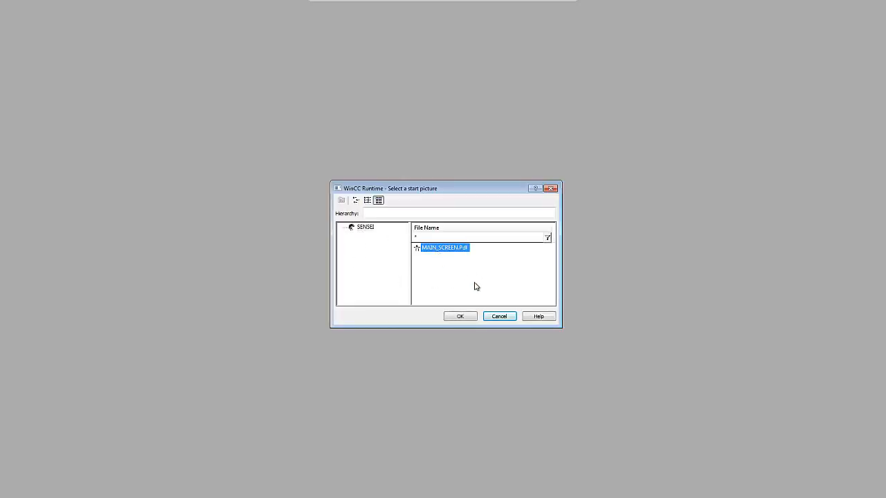
{"action": "left_click", "coordinate": [469, 317]}
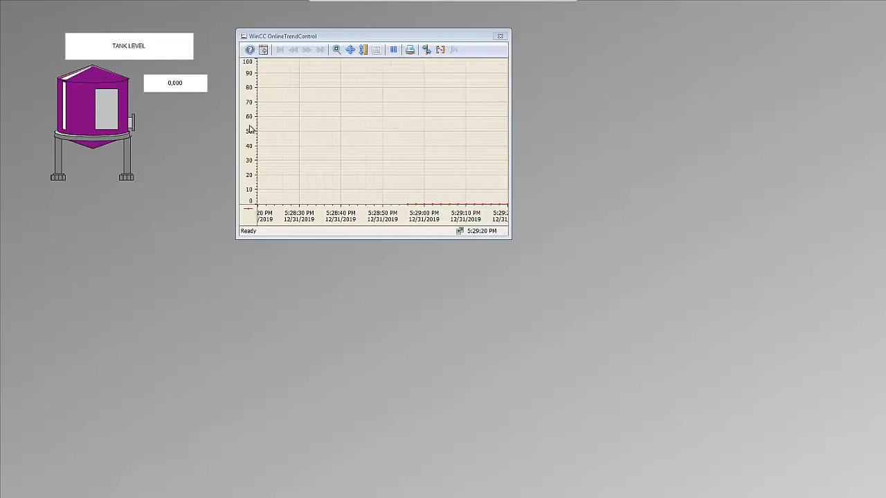
Find and launch the WinCC TAG Simulator program.
{"action": "key", "text": "super"}
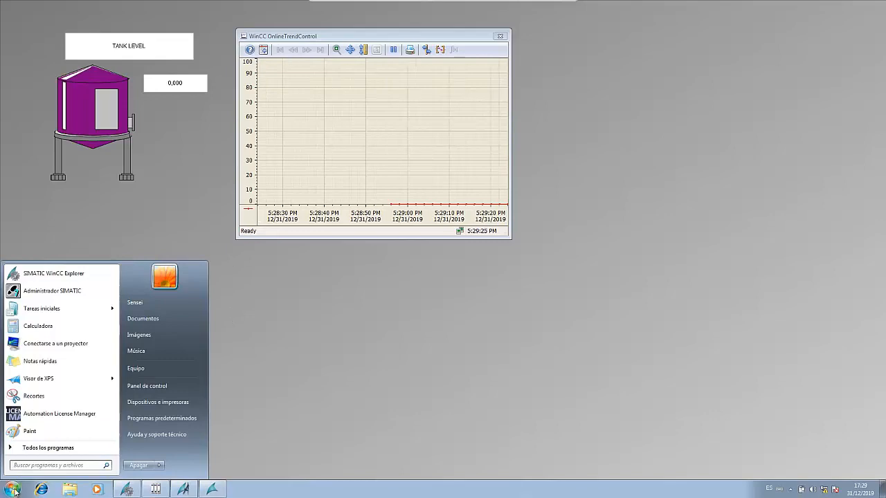
{"action": "left_click", "coordinate": [56, 450]}
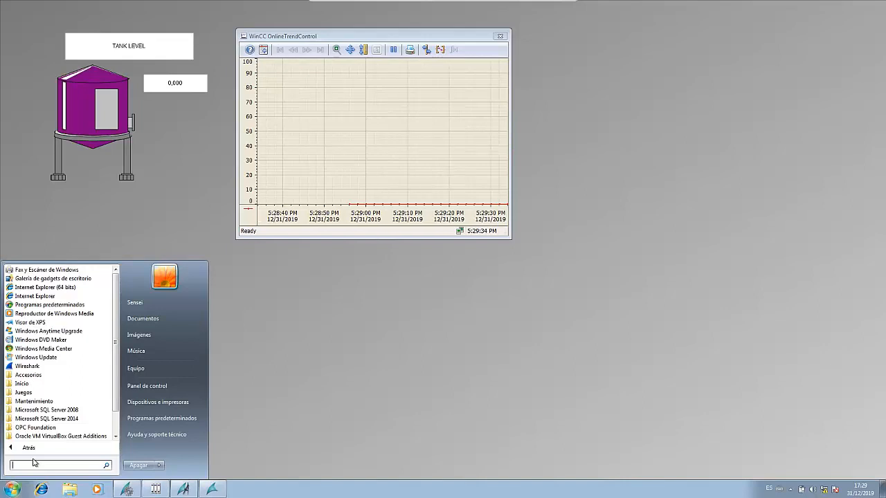
{"action": "type", "text": "tag sim"}
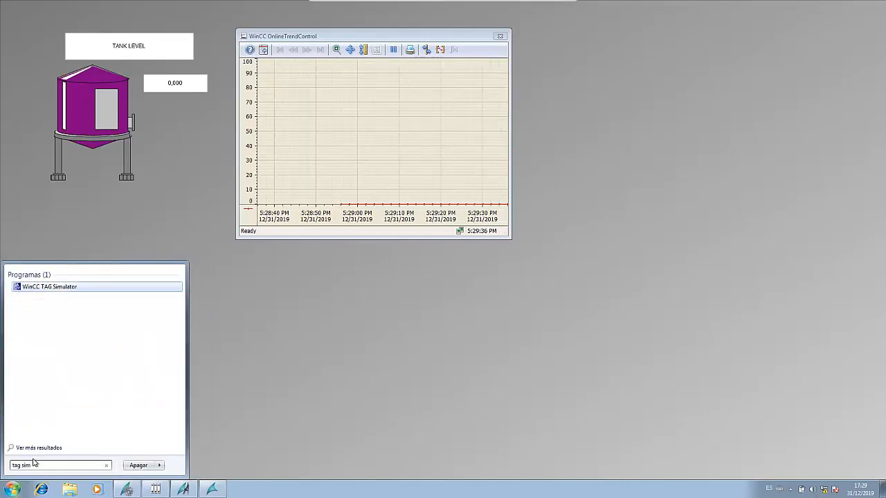
{"action": "left_click", "coordinate": [64, 287]}
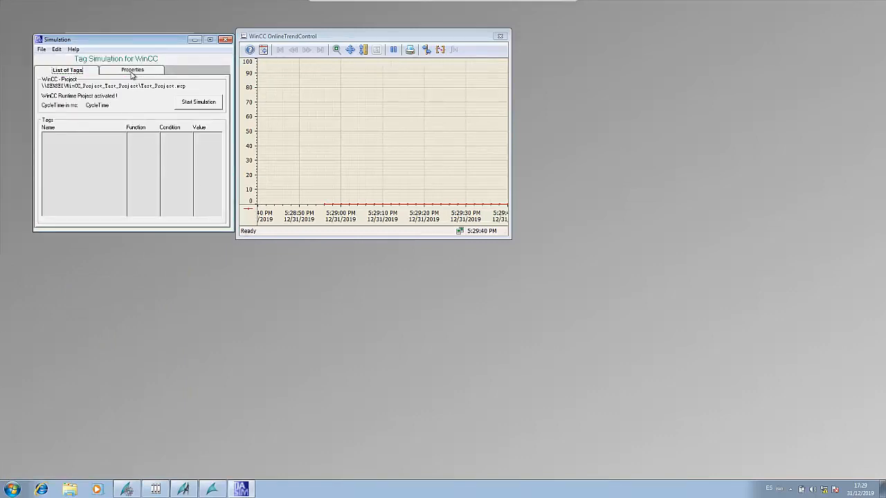
Add the internal tag Tank_Level as a new tag in the simulation.
{"action": "left_click", "coordinate": [57, 49]}
{"action": "left_click", "coordinate": [70, 59]}
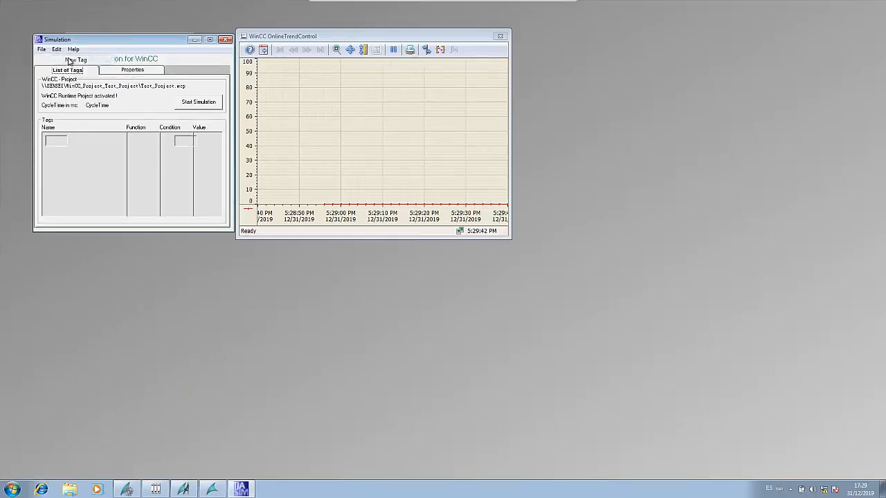
{"action": "left_click", "coordinate": [442, 187]}
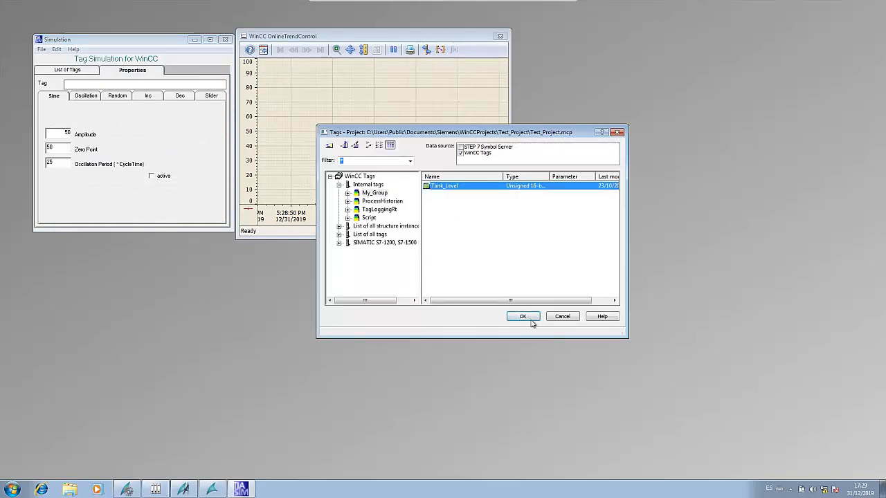
{"action": "left_click", "coordinate": [531, 320]}
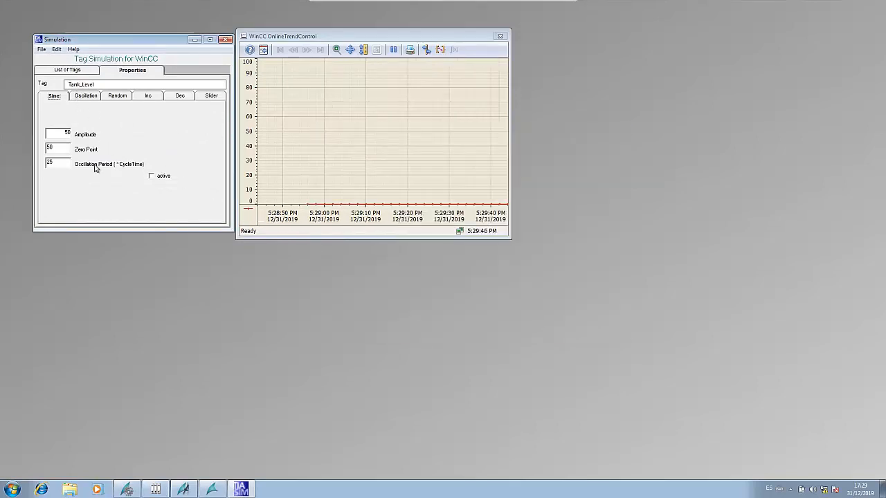
Configure an active Inc simulation for Tank_Level with a stop value of 100.
{"action": "left_click", "coordinate": [178, 96]}
{"action": "left_click", "coordinate": [152, 98]}
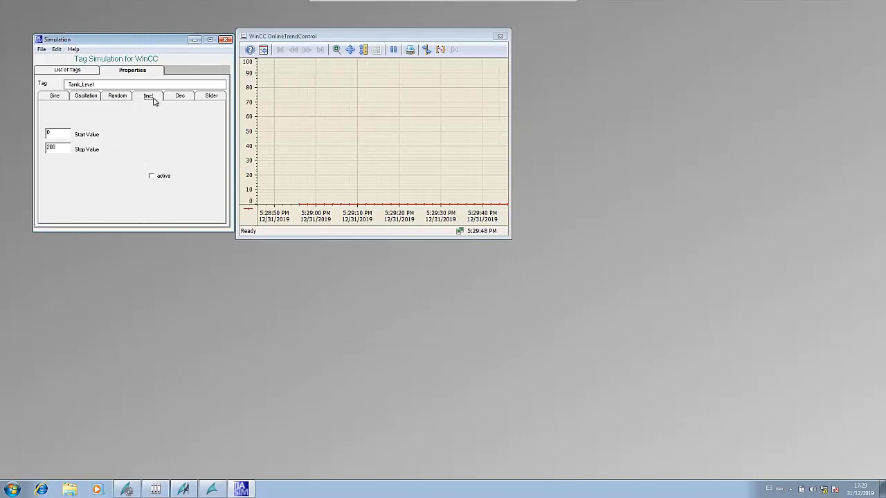
{"action": "double_click", "coordinate": [46, 149]}
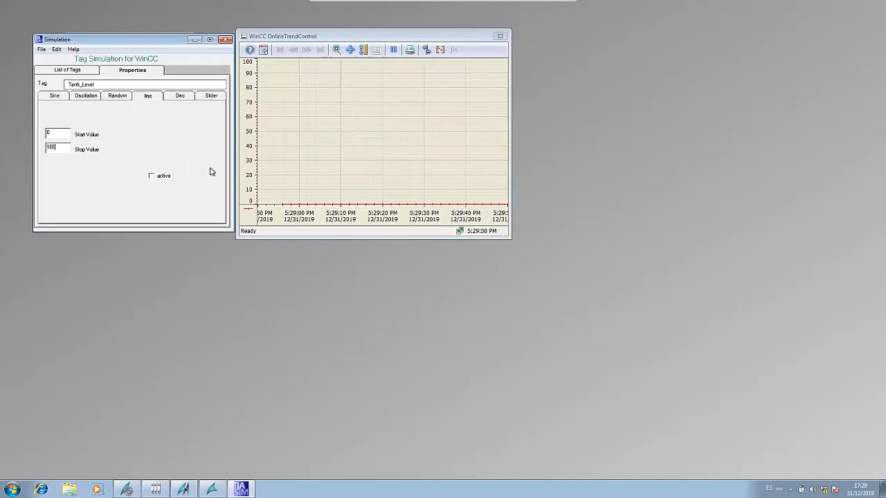
{"action": "left_click", "coordinate": [151, 176]}
Start the tag simulation and move the simulator window below the tank so the picture is uncovered.
{"action": "left_click", "coordinate": [69, 71]}
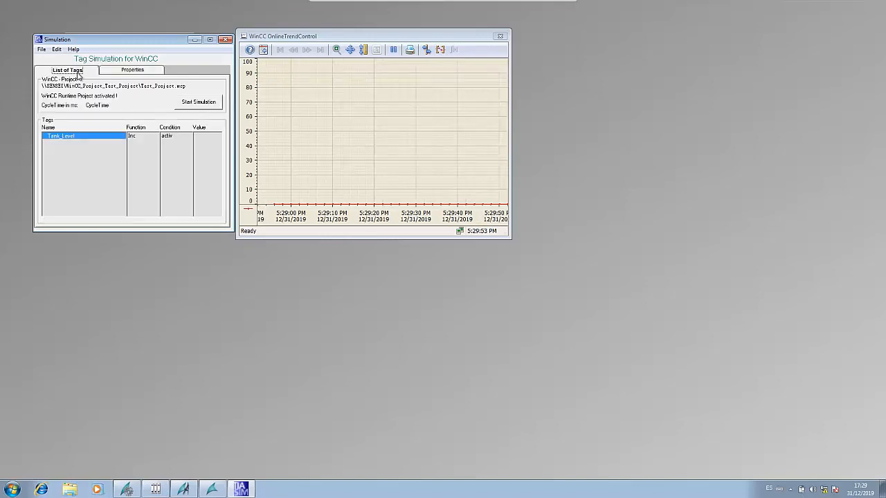
{"action": "left_click", "coordinate": [198, 104]}
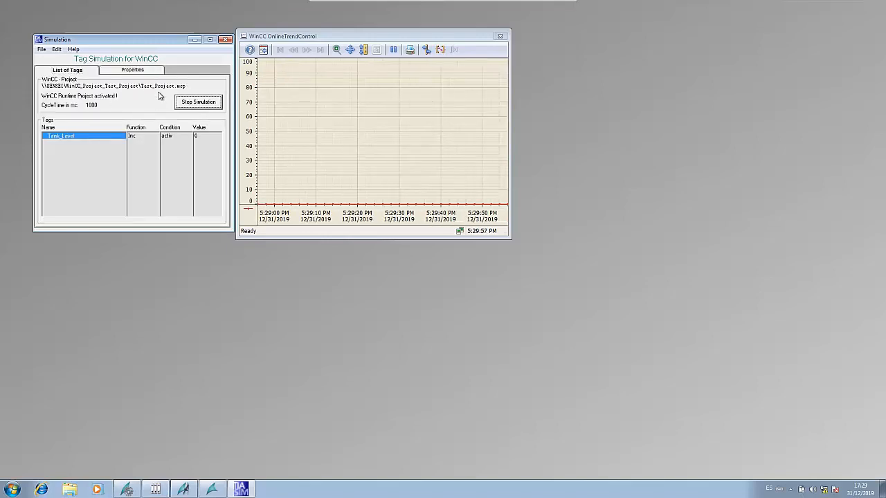
{"action": "left_click_drag", "start_coordinate": [159, 40], "coordinate": [147, 256]}
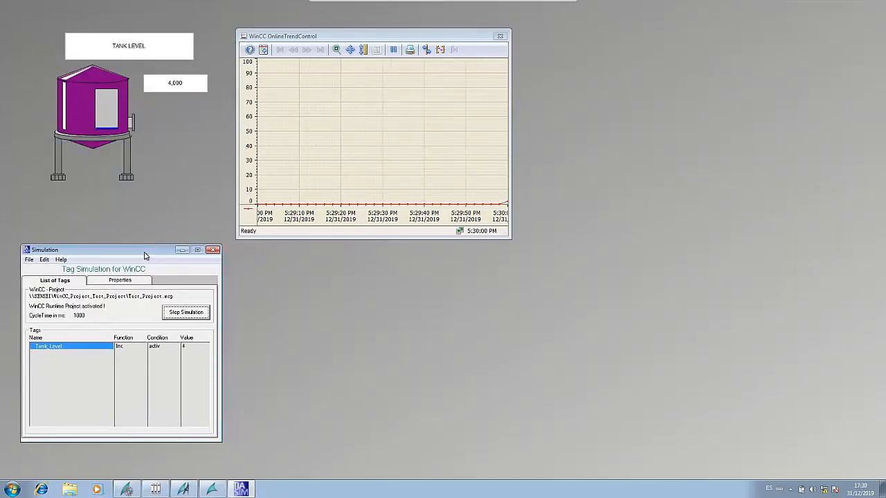